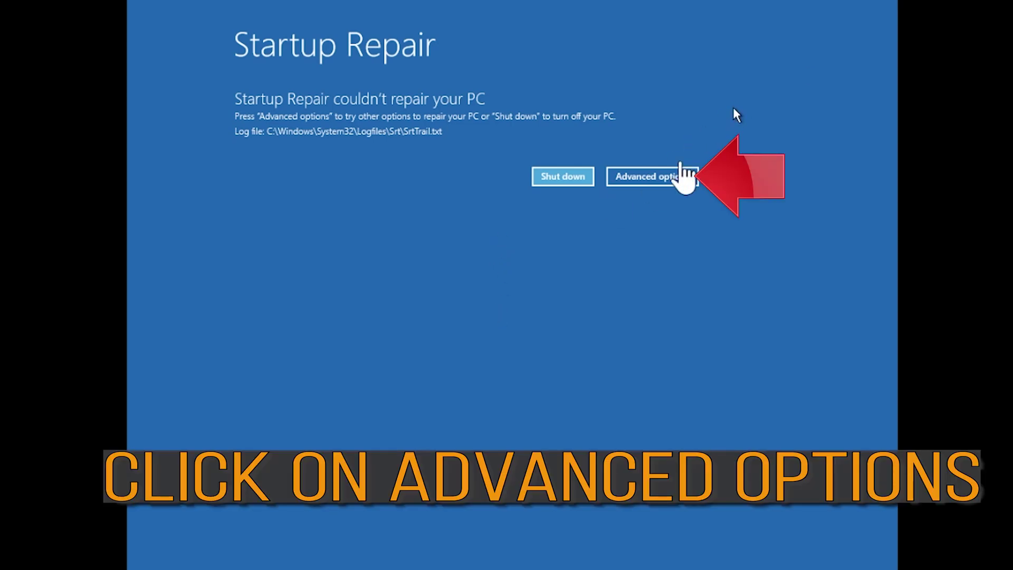
Step: Run Startup Repair from the advanced troubleshooting options, continuing with the listed account and a blank password
{"action": "left_click", "coordinate": [657, 187]}
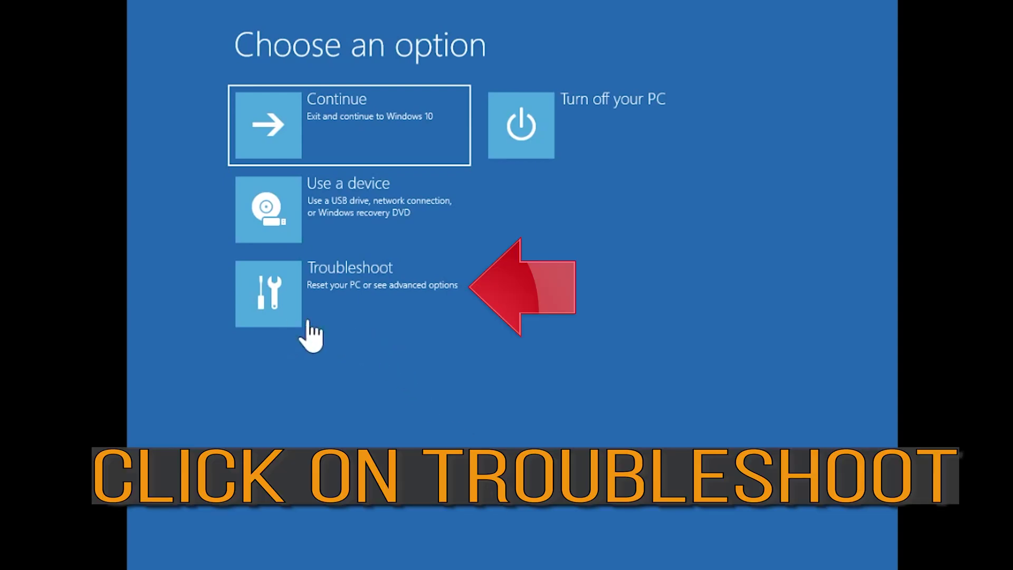
{"action": "left_click", "coordinate": [336, 311]}
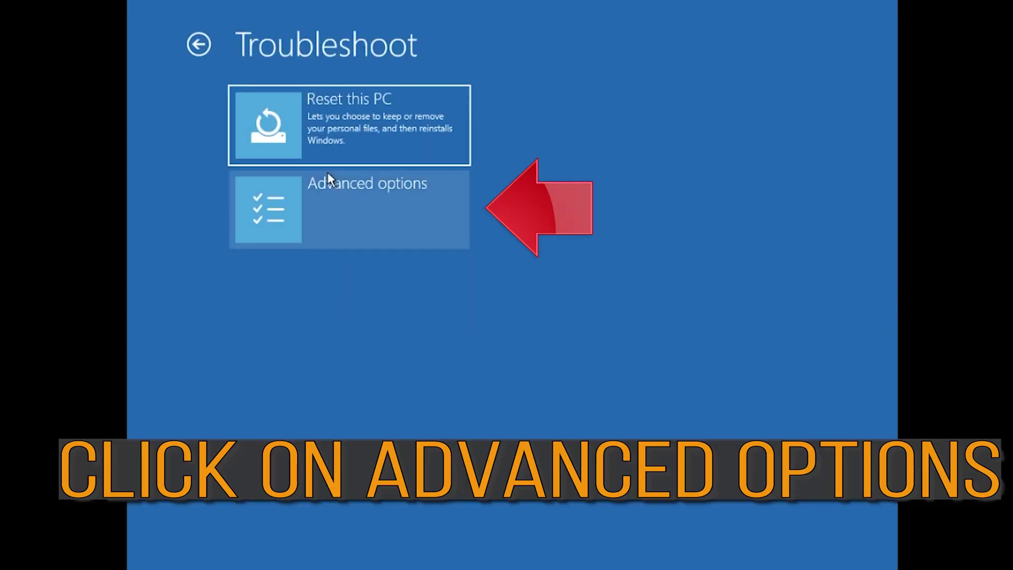
{"action": "left_click", "coordinate": [459, 220]}
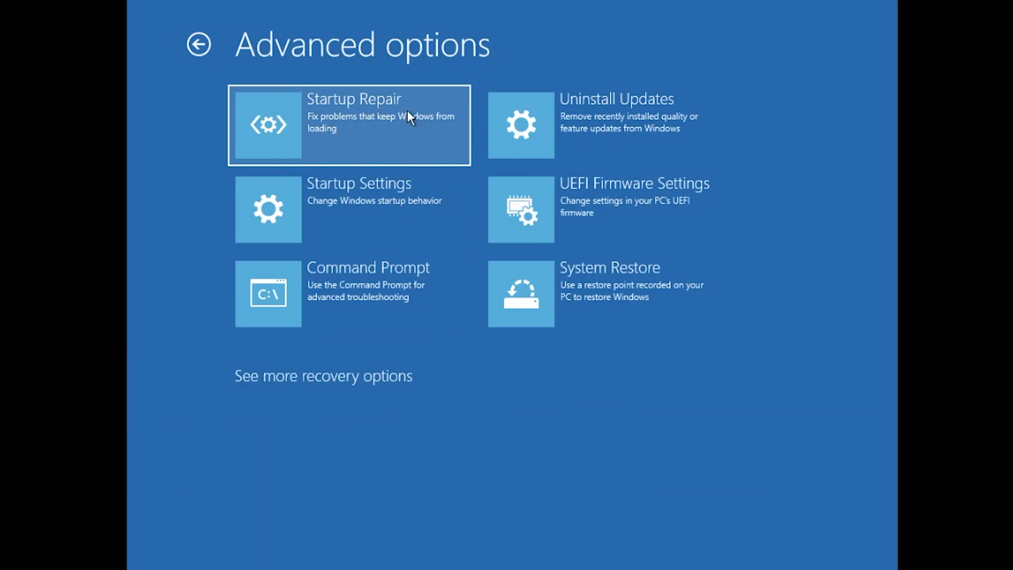
{"action": "left_click", "coordinate": [371, 121]}
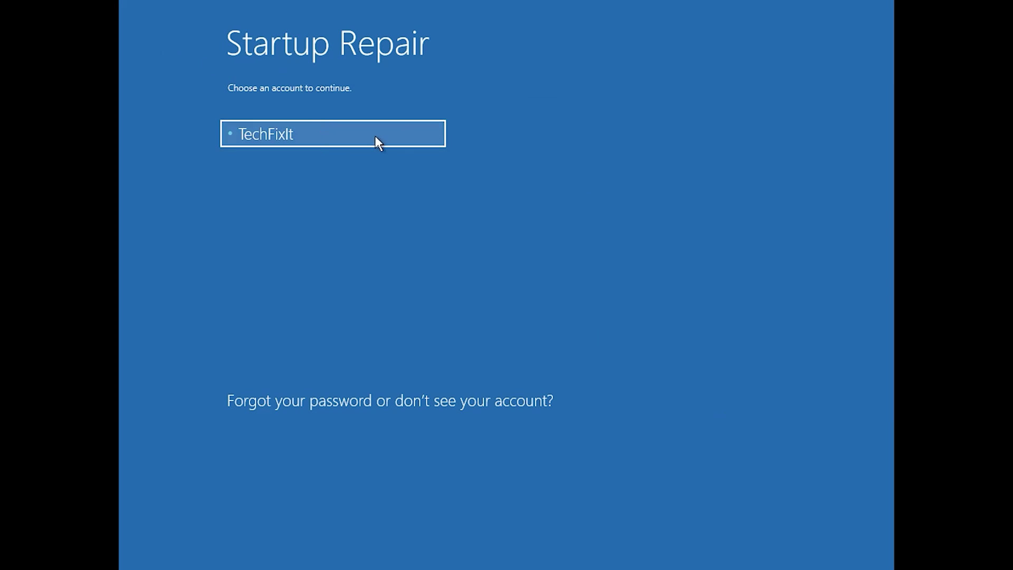
{"action": "left_click", "coordinate": [380, 139]}
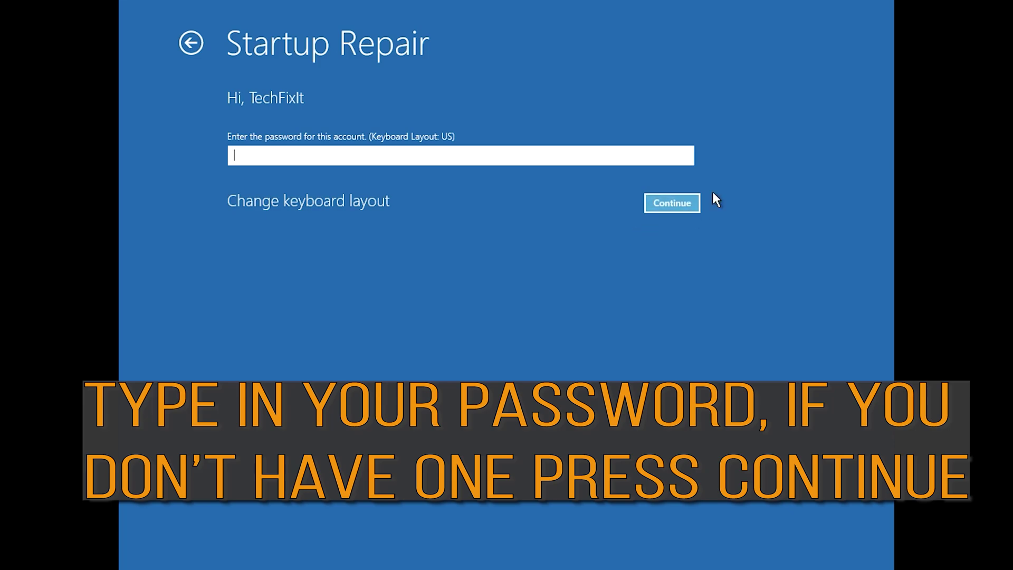
{"action": "left_click", "coordinate": [681, 205]}
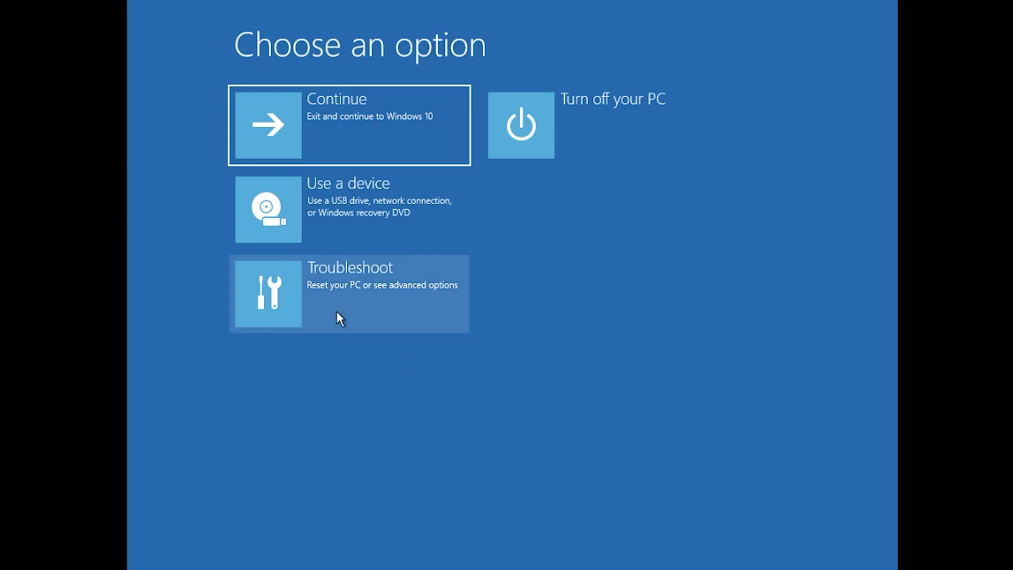
Step: Open Command Prompt from the advanced troubleshooting options, continuing with the listed account and a blank password
{"action": "left_click", "coordinate": [338, 316]}
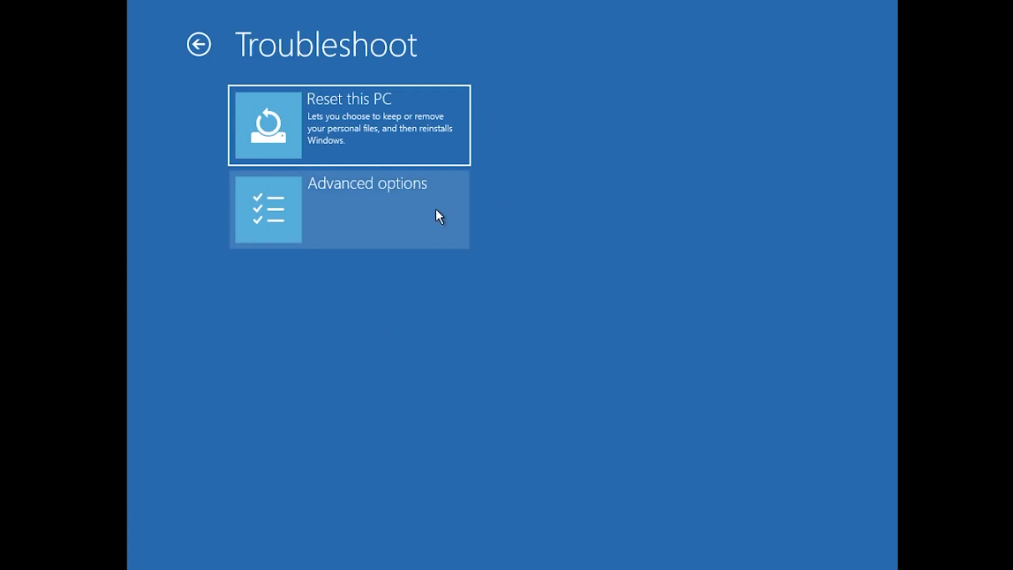
{"action": "left_click", "coordinate": [436, 210]}
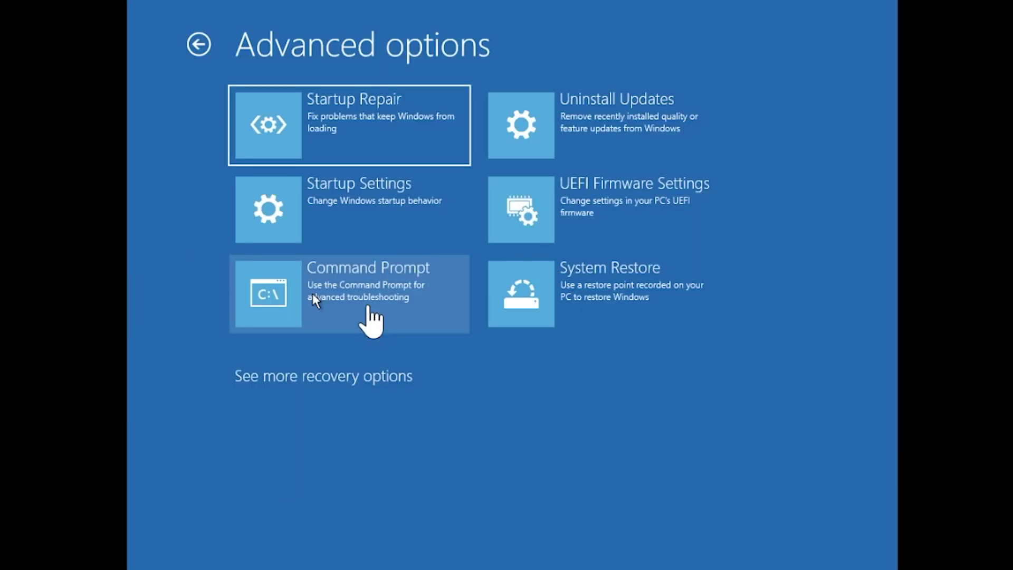
{"action": "left_click", "coordinate": [367, 304]}
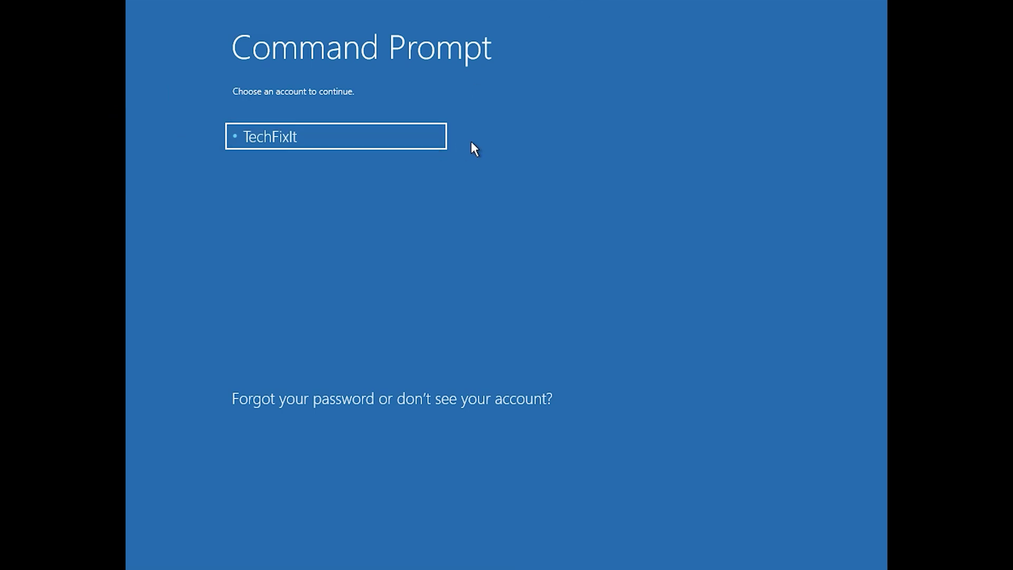
{"action": "left_click", "coordinate": [332, 142]}
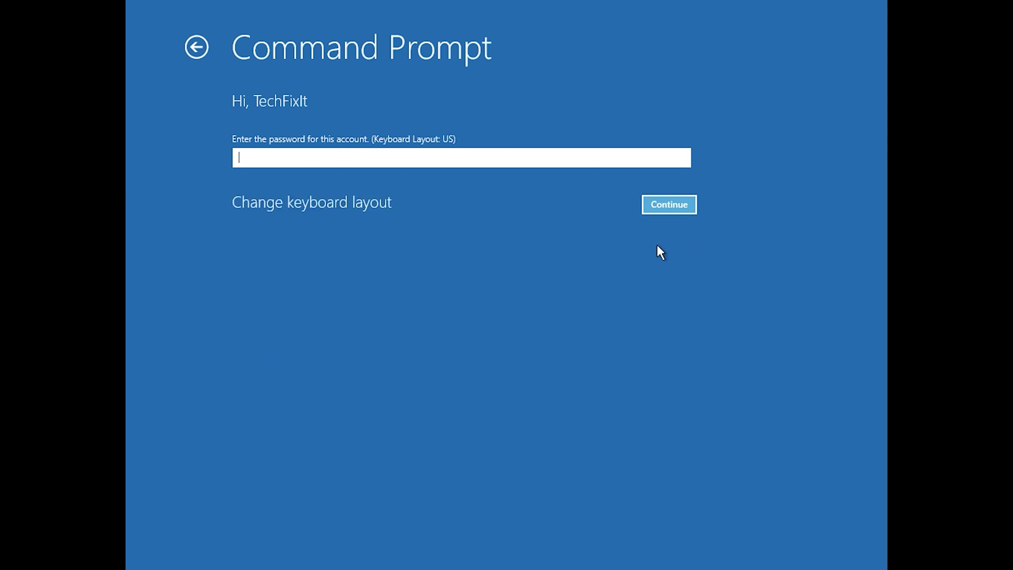
{"action": "left_click", "coordinate": [667, 205]}
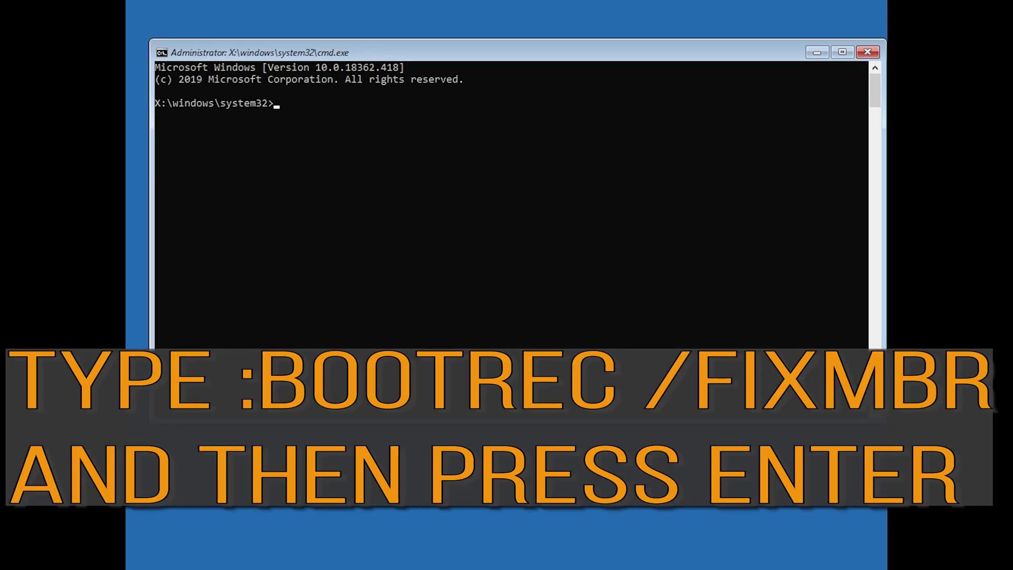
Step: Repair the master boot record with bootrec /fixmbr and try to repair the boot sector with bootrec /fixboot
{"action": "type", "text": "bootrec /fixmbr"}
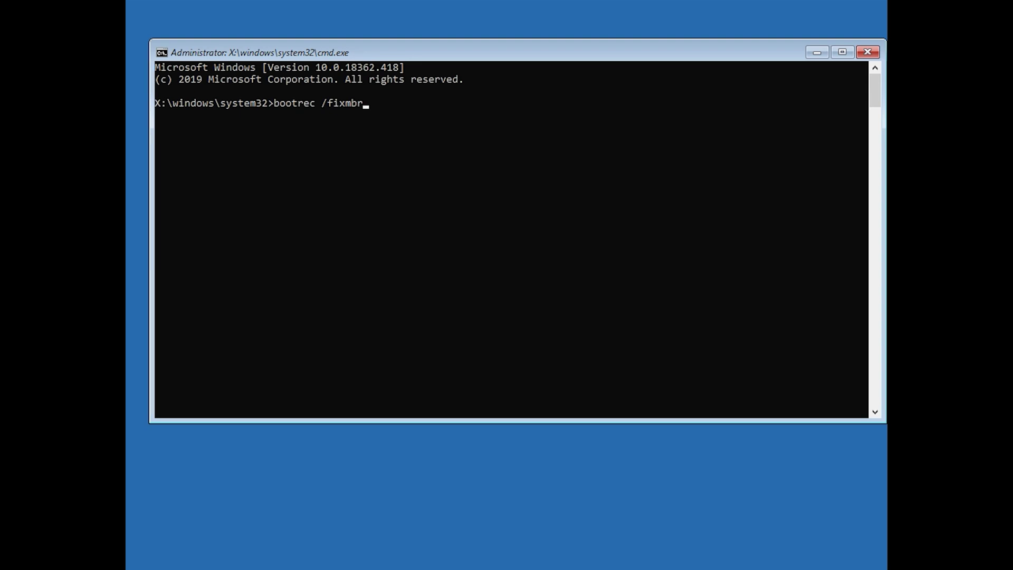
{"action": "key", "text": "Return"}
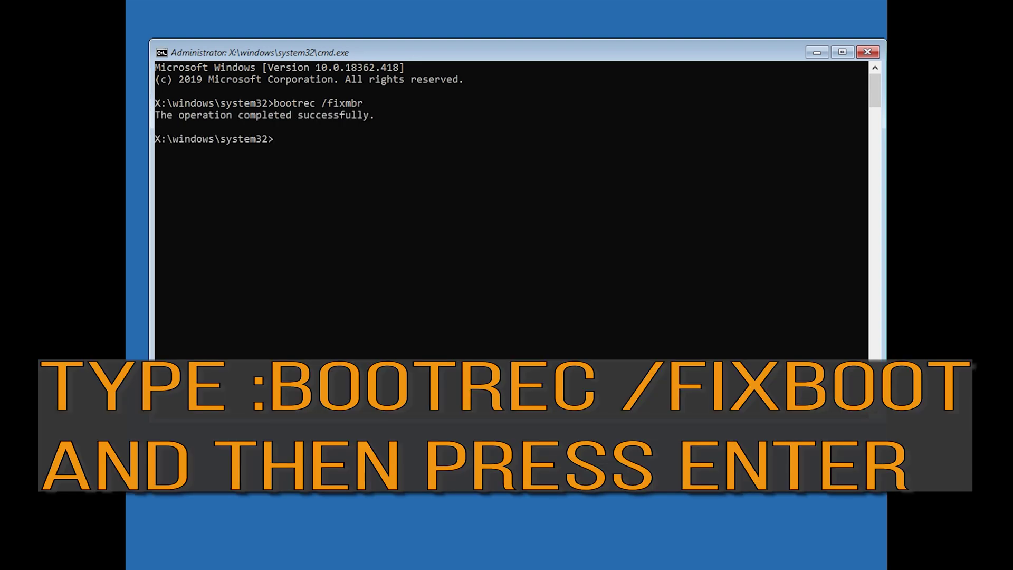
{"action": "type", "text": "bootrec /fixboot"}
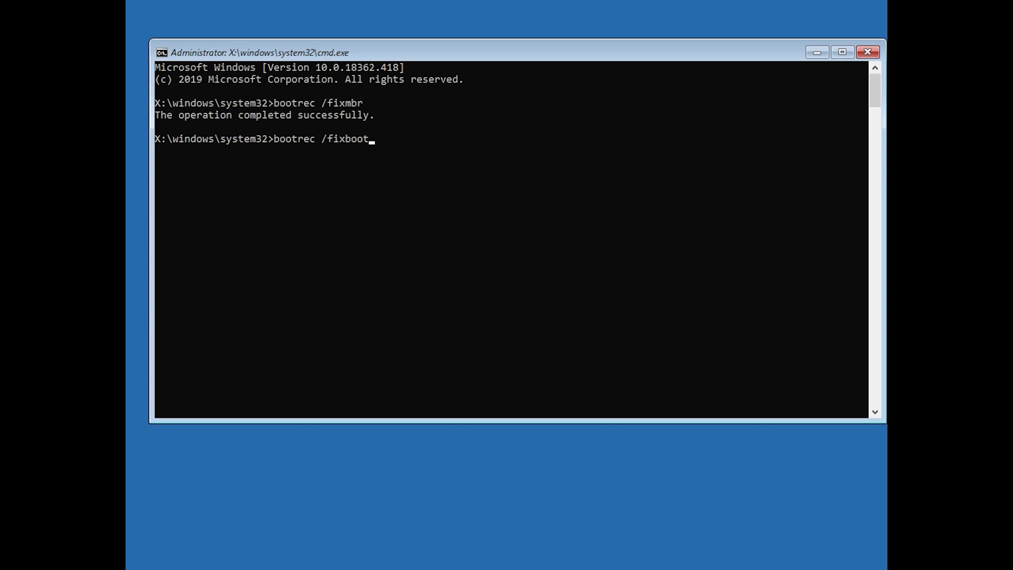
{"action": "key", "text": "Return"}
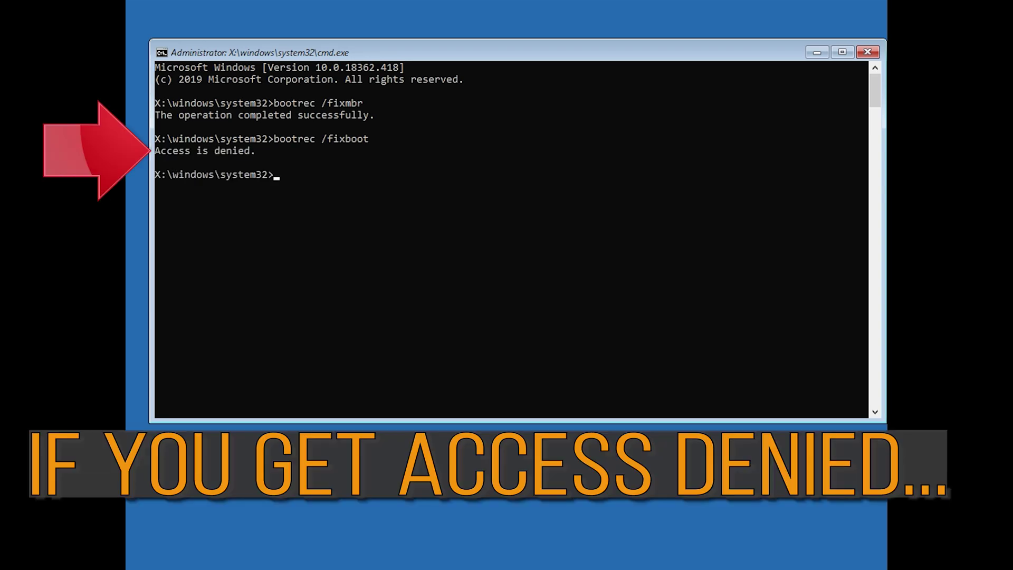
Step: Update the system volume's boot code with bootsect /nt60 sys and rerun bootrec /fixboot
{"action": "type", "text": "bootsect /nt60"}
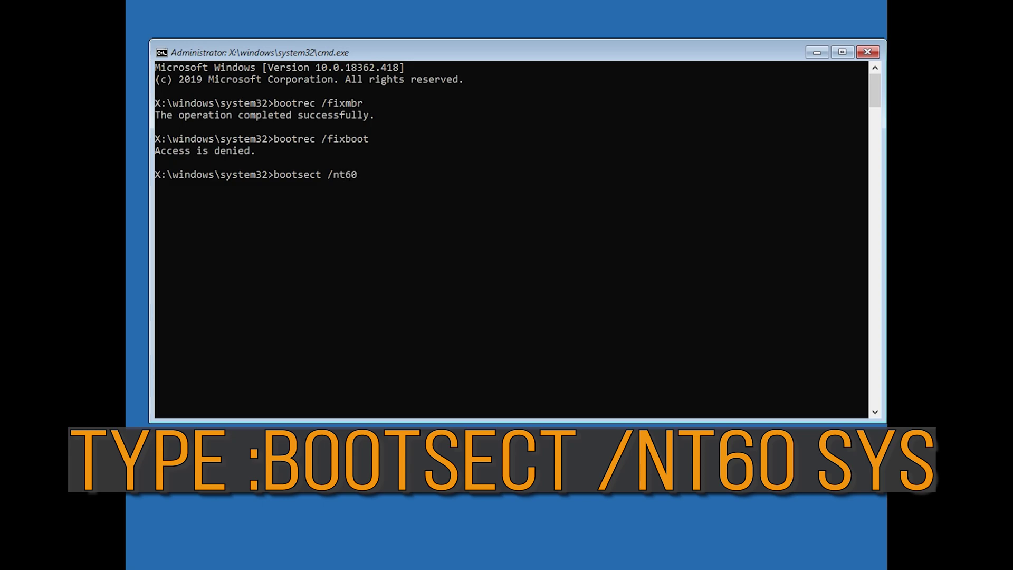
{"action": "type", "text": " sys"}
{"action": "key", "text": "Return"}
{"action": "type", "text": "boot"}
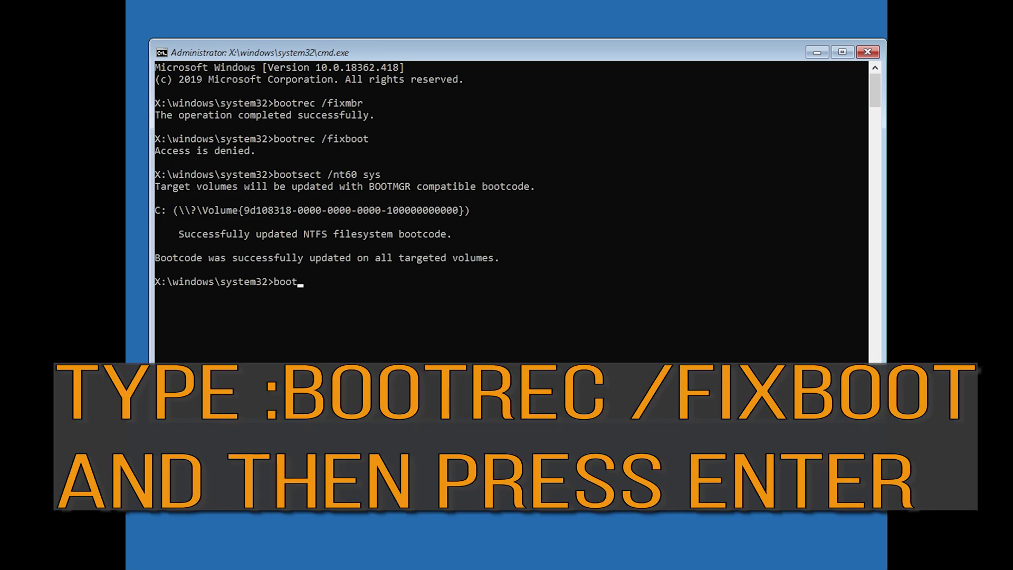
{"action": "type", "text": "rec /fixboot"}
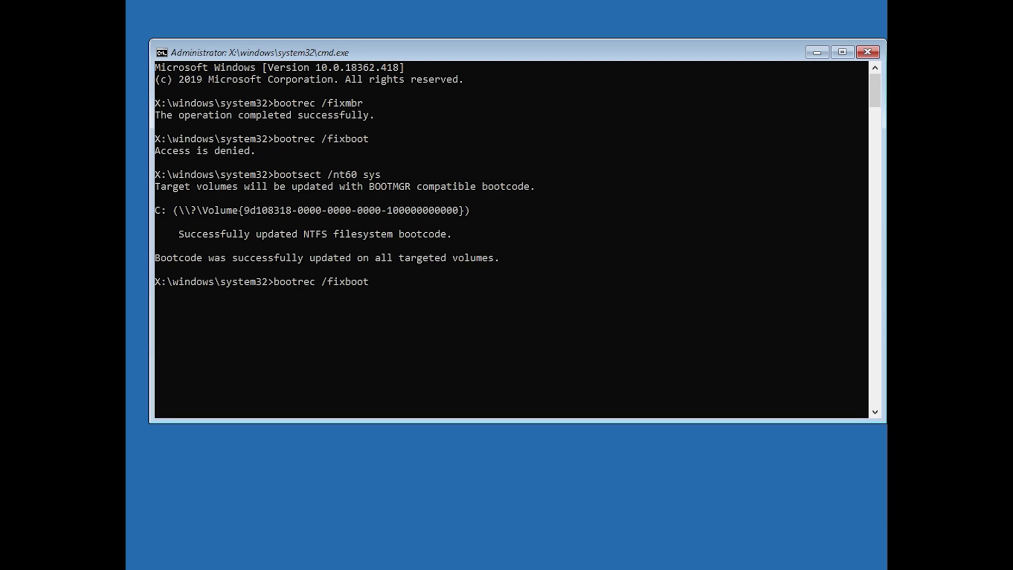
{"action": "key", "text": "Return"}
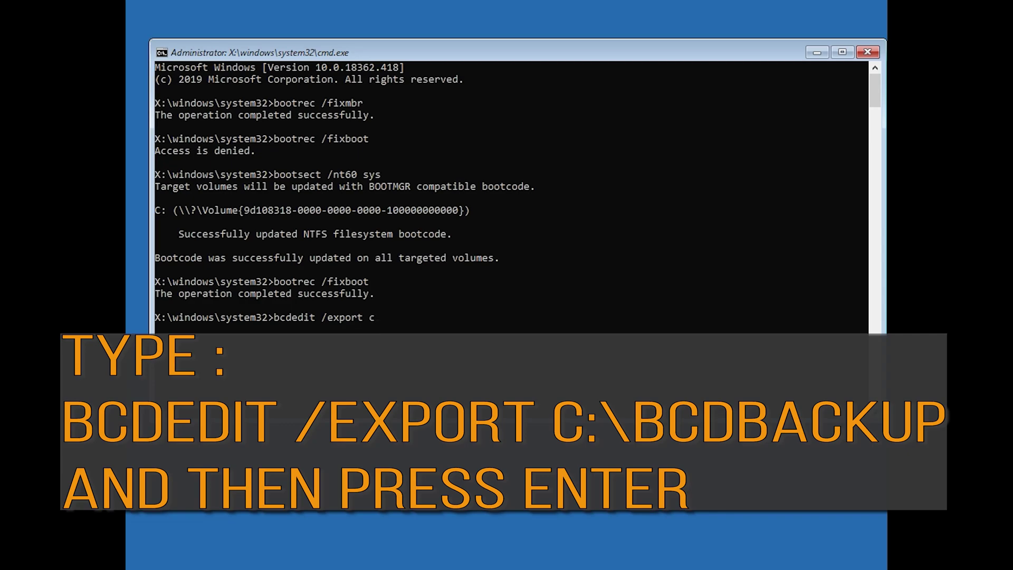
Step: Back up the boot configuration with bcdedit /export c:\bcdbackup and clear the store's attributes with attrib c:\boot\bcd -h -r -s
{"action": "type", "text": ":\\bcdbackup"}
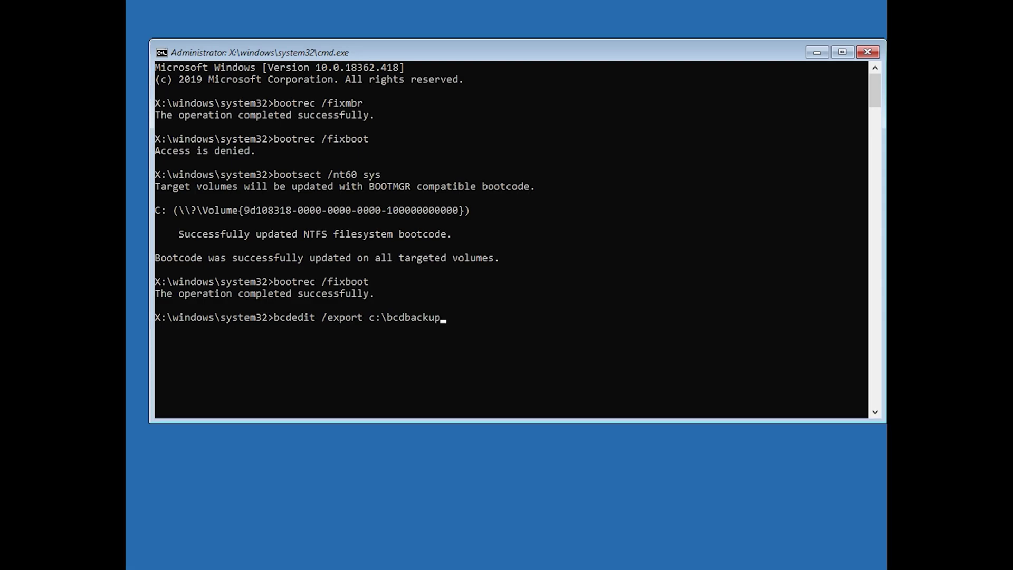
{"action": "key", "text": "Return"}
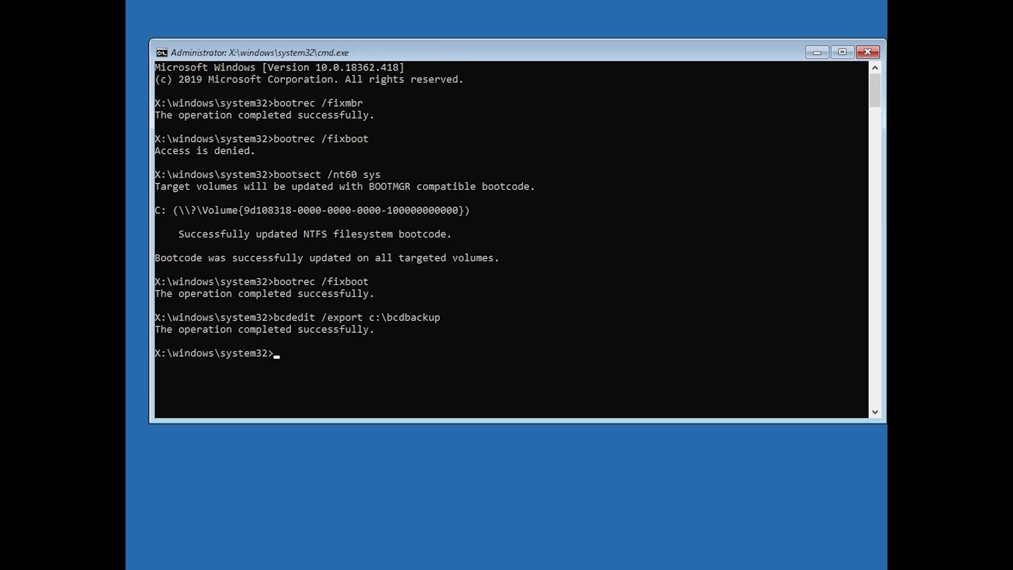
{"action": "type", "text": "attrib"}
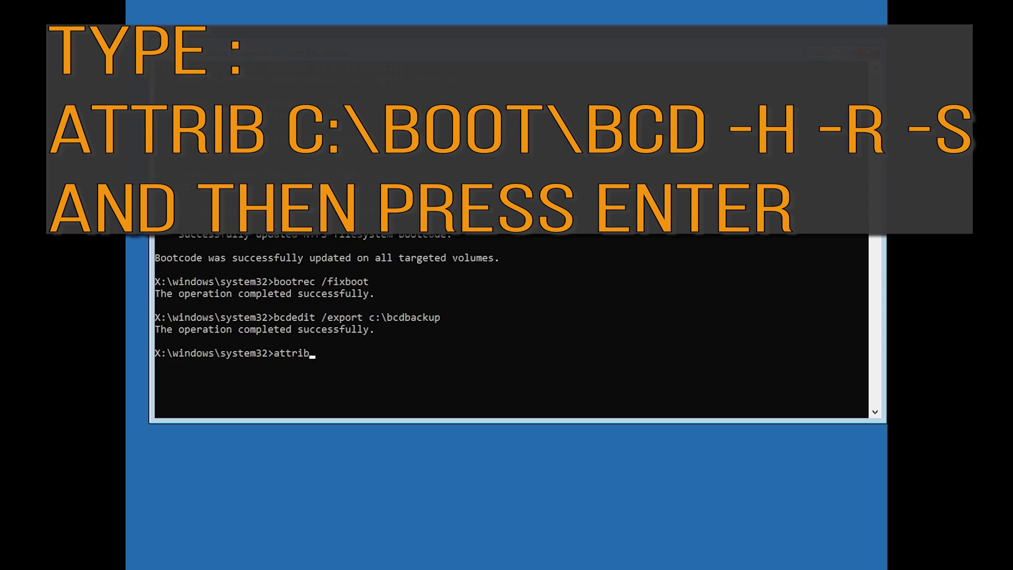
{"action": "type", "text": " c:\\boot\\bcd -h -r -s"}
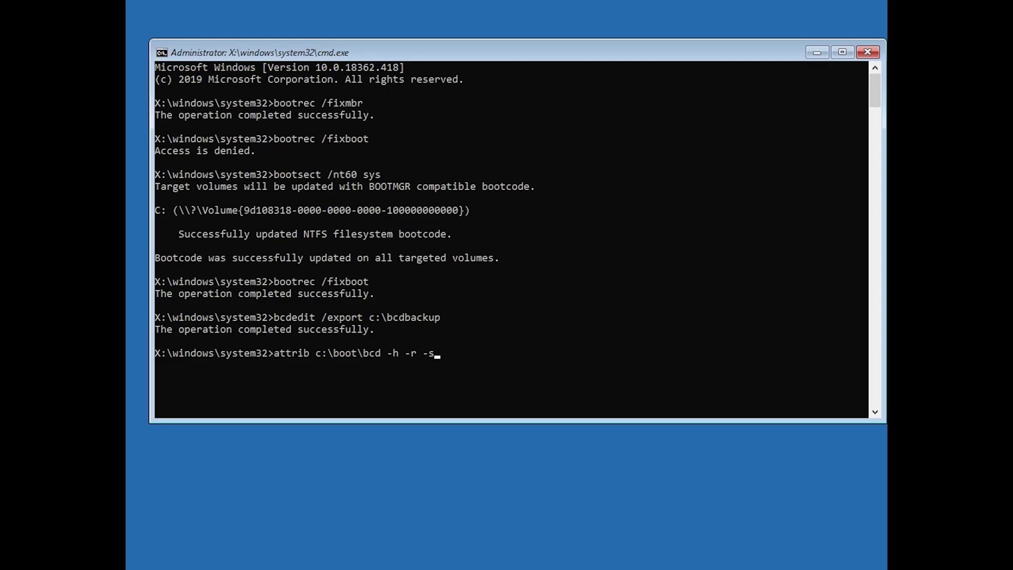
{"action": "key", "text": "Return"}
Step: Rename the boot configuration file c:\boot\bcd as bcd.old with the ren command
{"action": "type", "text": "ren c"}
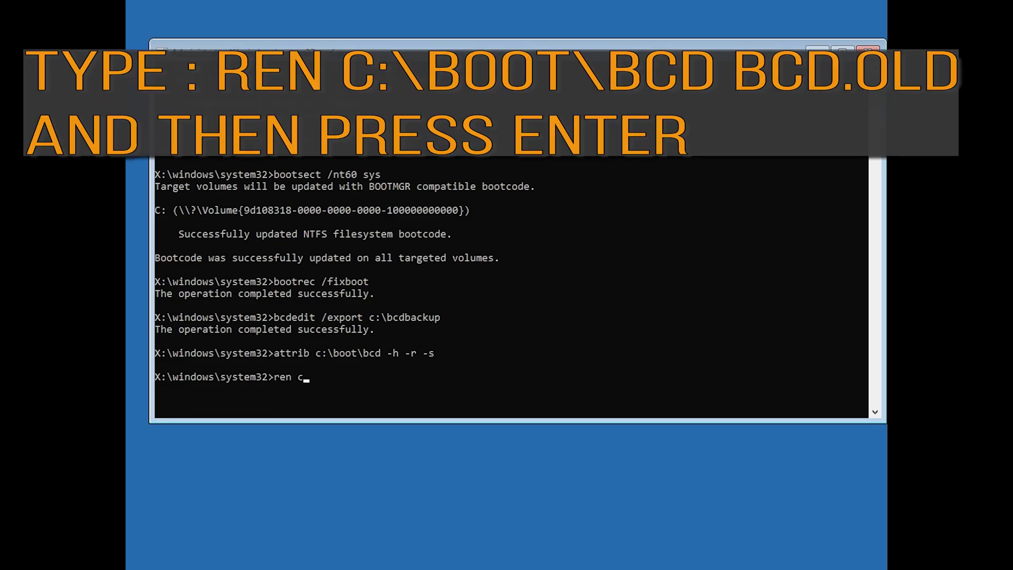
{"action": "type", "text": ":\\boot\\bcd bcd.old"}
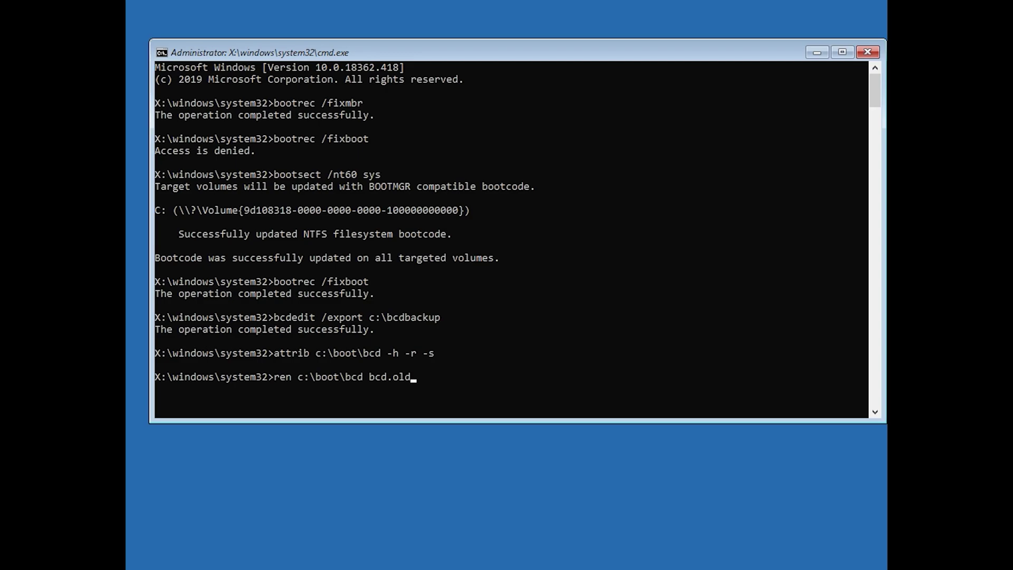
{"action": "key", "text": "Return"}
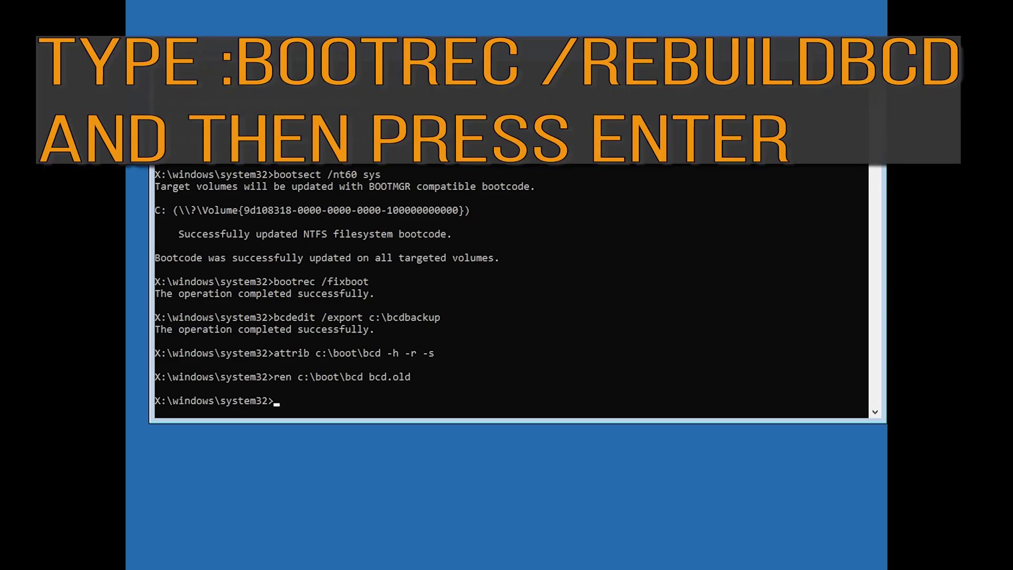
Step: Rebuild the boot configuration with bootrec /rebuildbcd and answer y to add the found Windows installation to the boot list
{"action": "type", "text": "bootrec /rebuildbcd"}
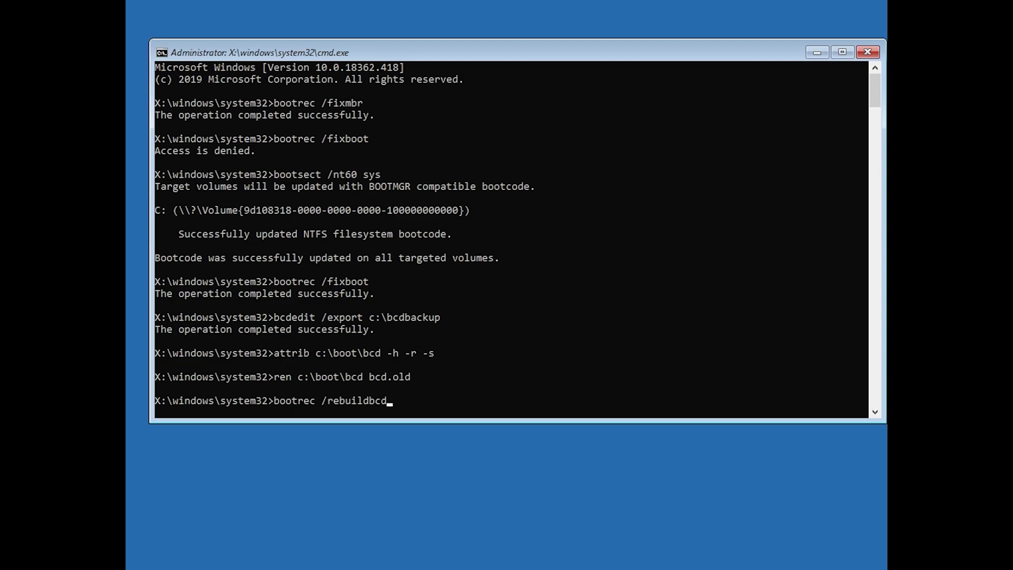
{"action": "key", "text": "Return"}
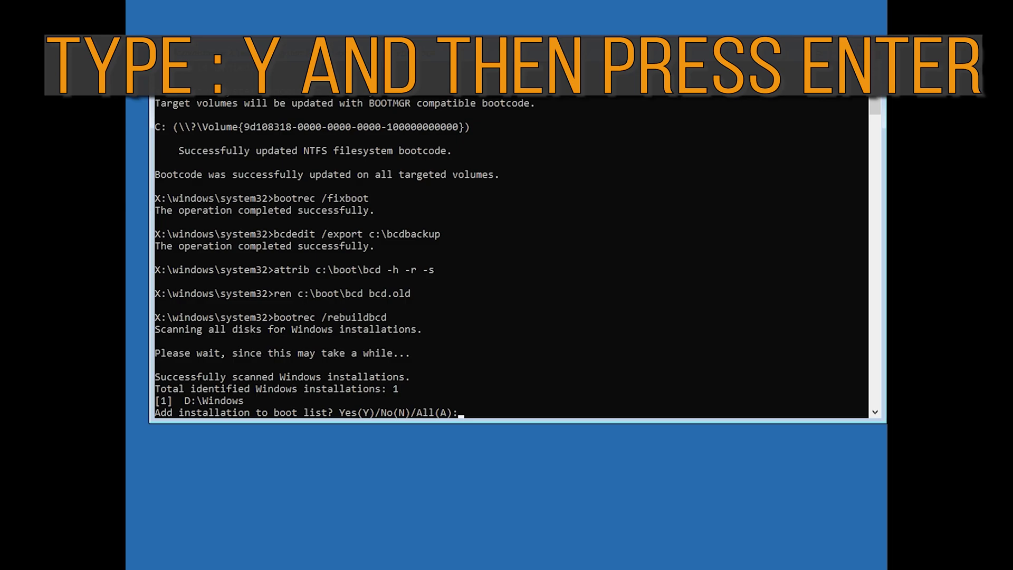
{"action": "type", "text": "y"}
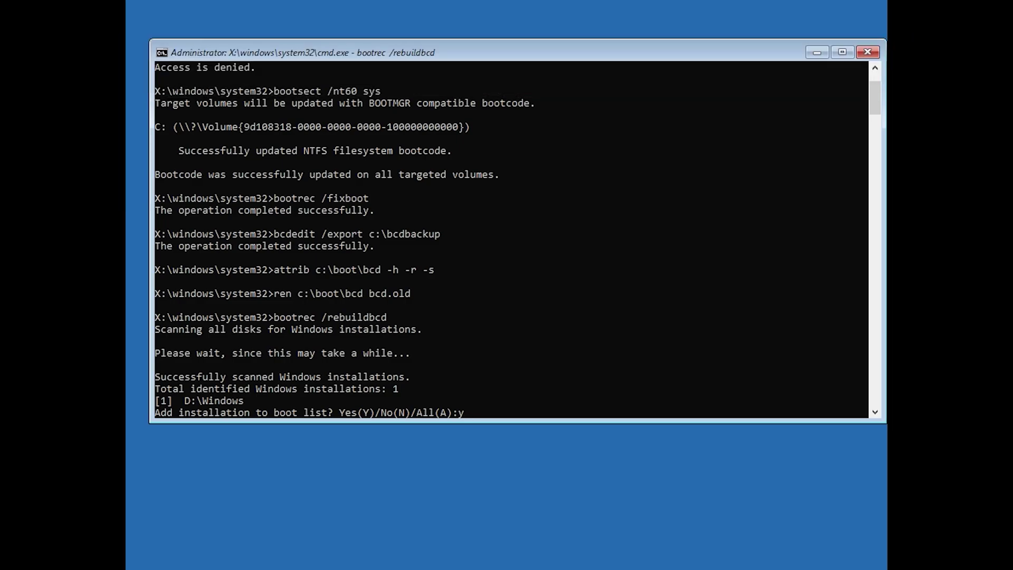
{"action": "key", "text": "Return"}
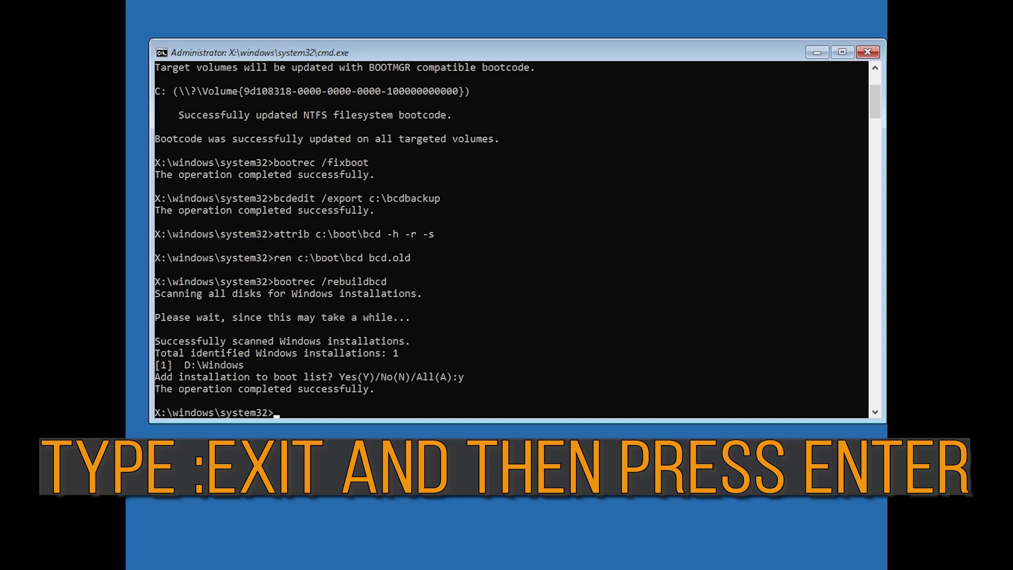
Step: Exit the command prompt and continue to Windows 10 Pro from the recovery menu
{"action": "type", "text": "exit"}
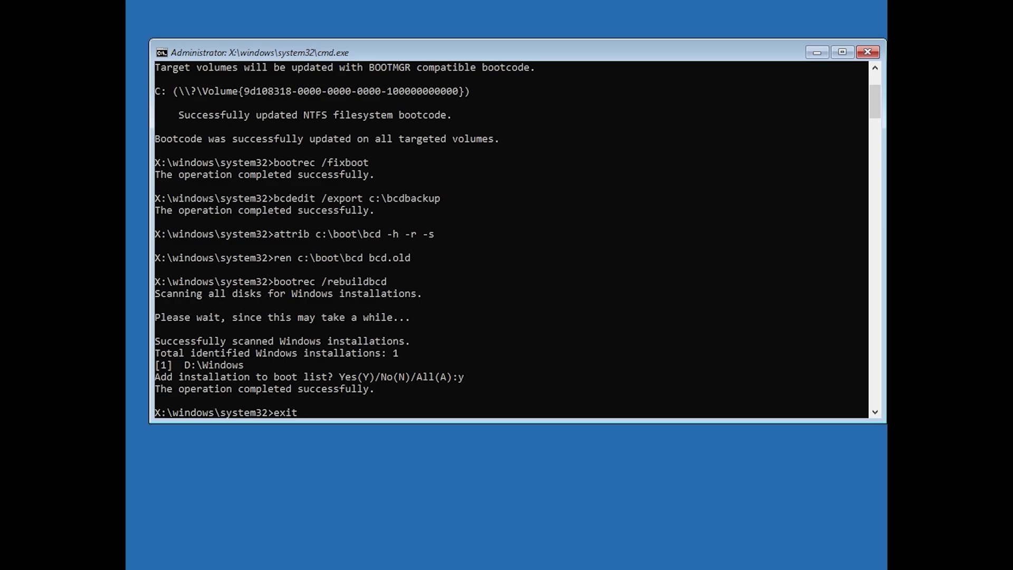
{"action": "key", "text": "Return"}
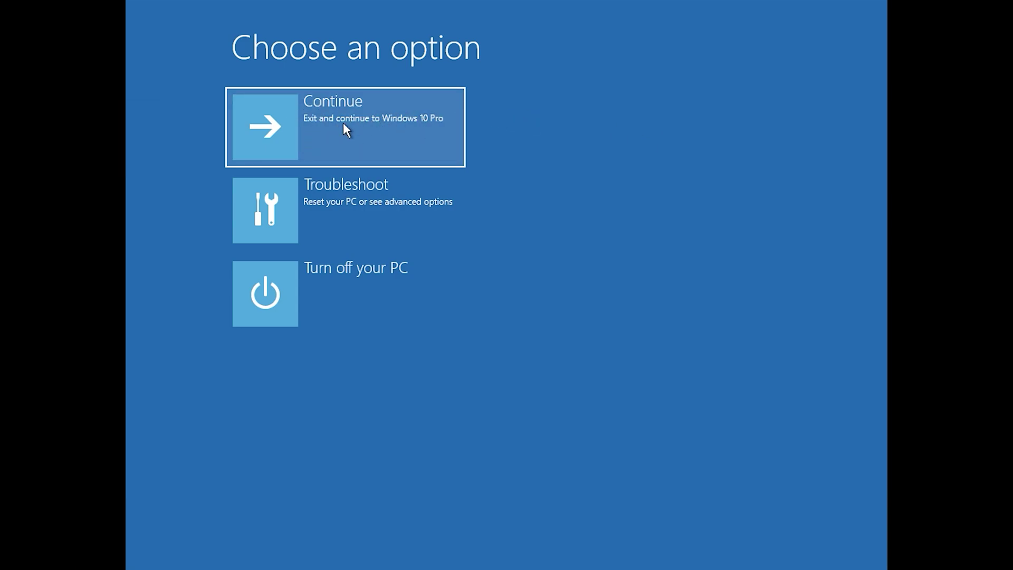
{"action": "left_click", "coordinate": [388, 121]}
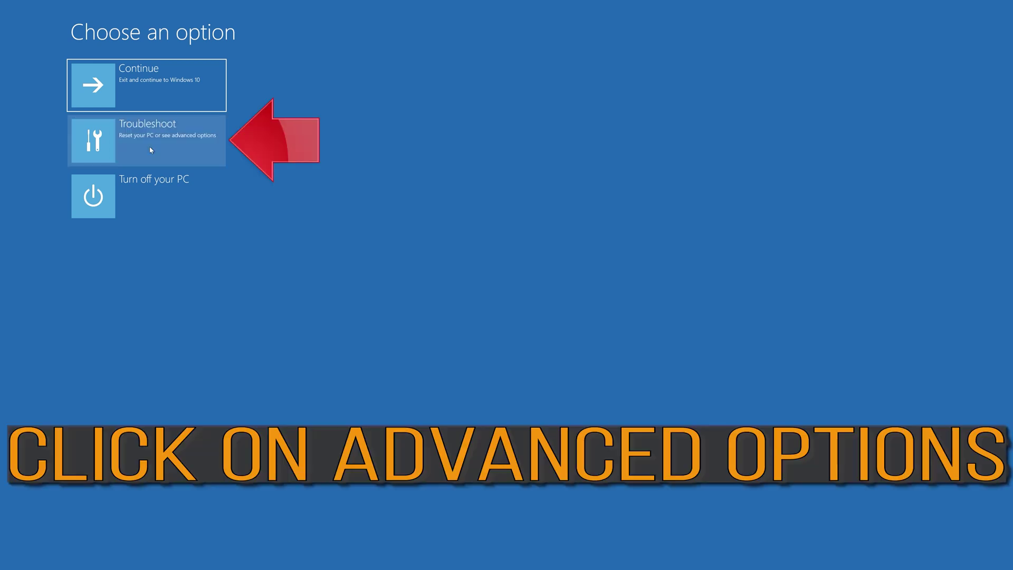
Step: Run System Restore from the advanced troubleshooting options and restart the computer to finish the restore
{"action": "left_click", "coordinate": [150, 149]}
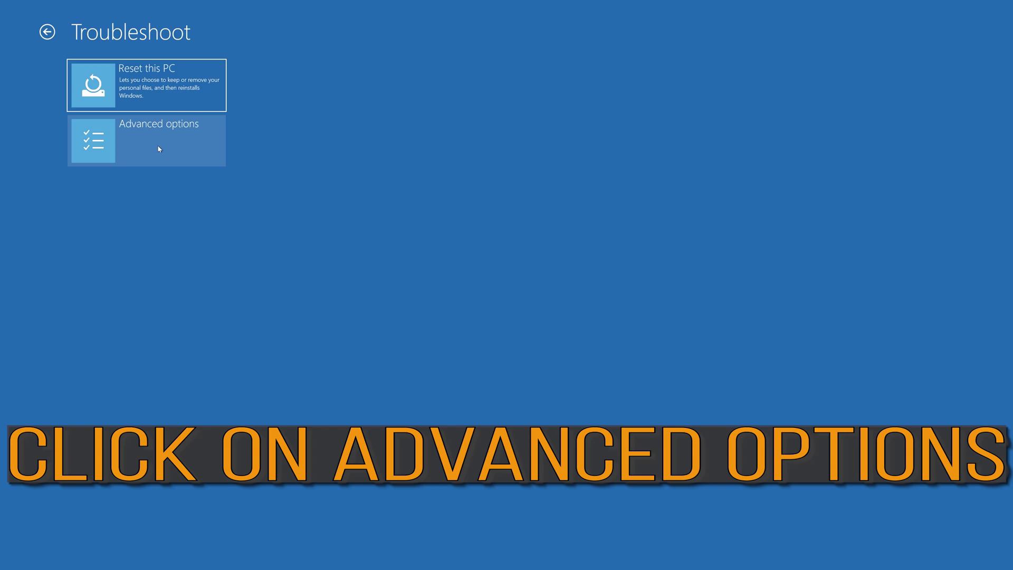
{"action": "left_click", "coordinate": [159, 149]}
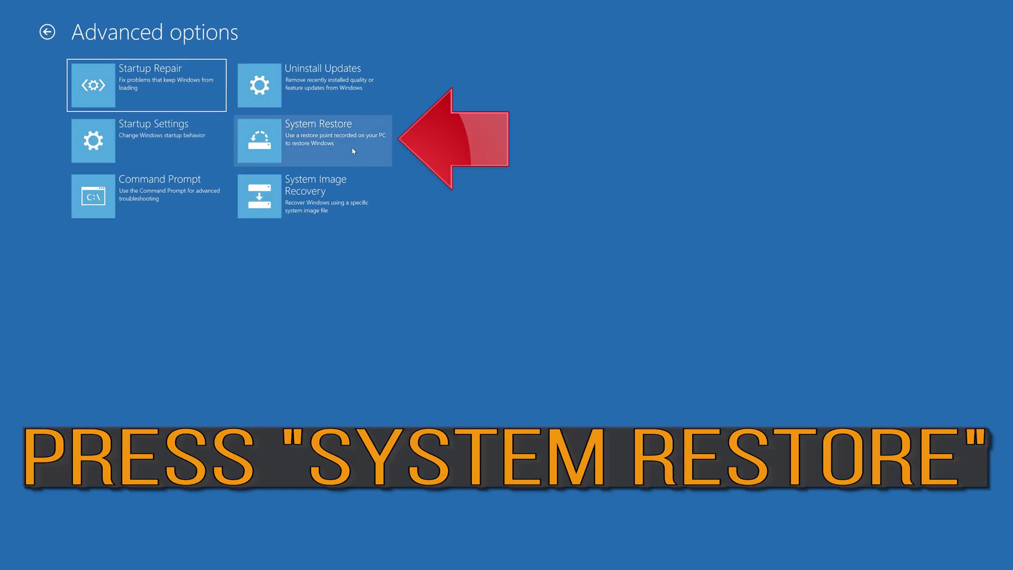
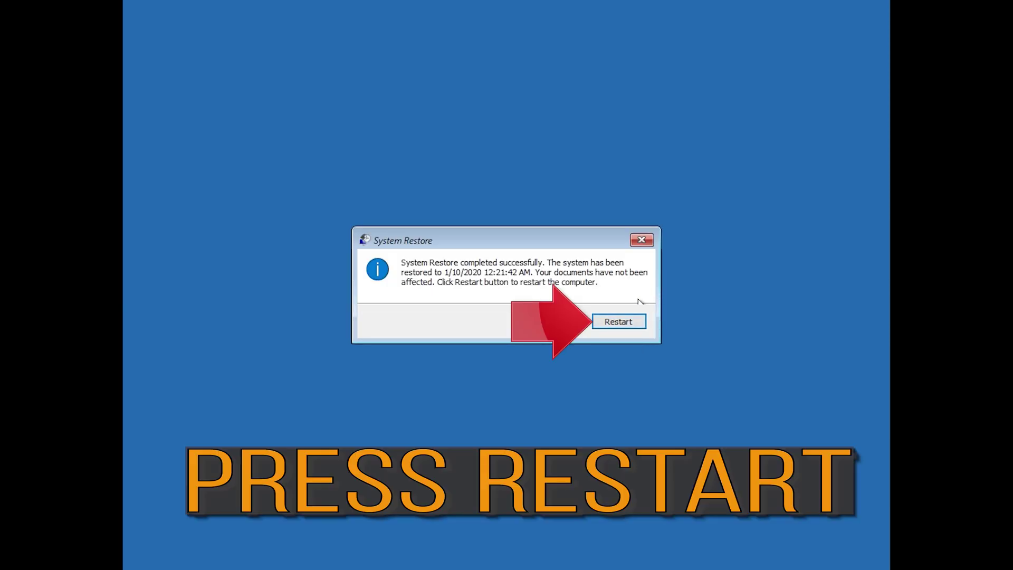
{"action": "left_click", "coordinate": [608, 325]}
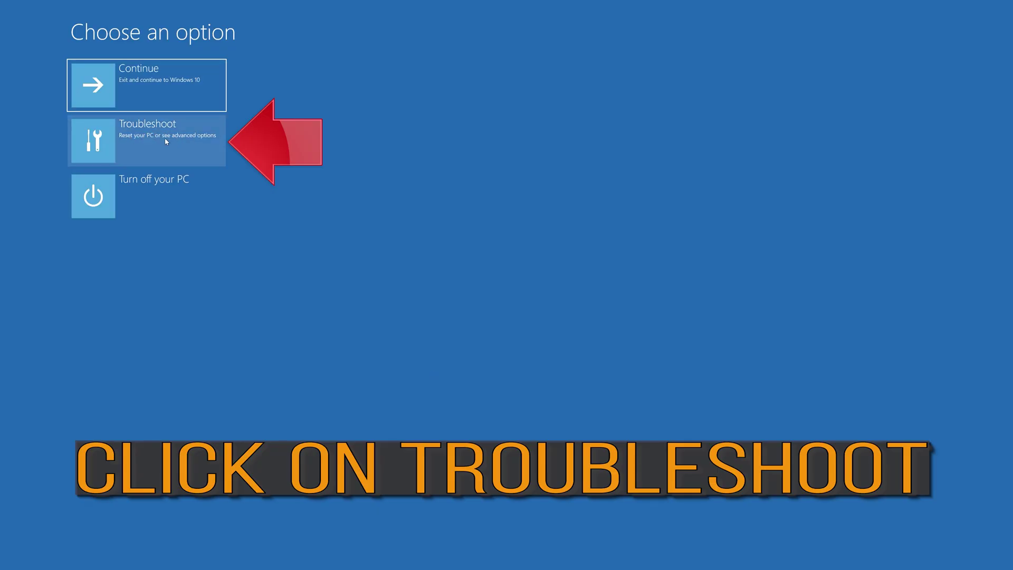
Step: Reset this PC with the Keep my files option, choosing the listed account and leaving its password blank
{"action": "left_click", "coordinate": [168, 142]}
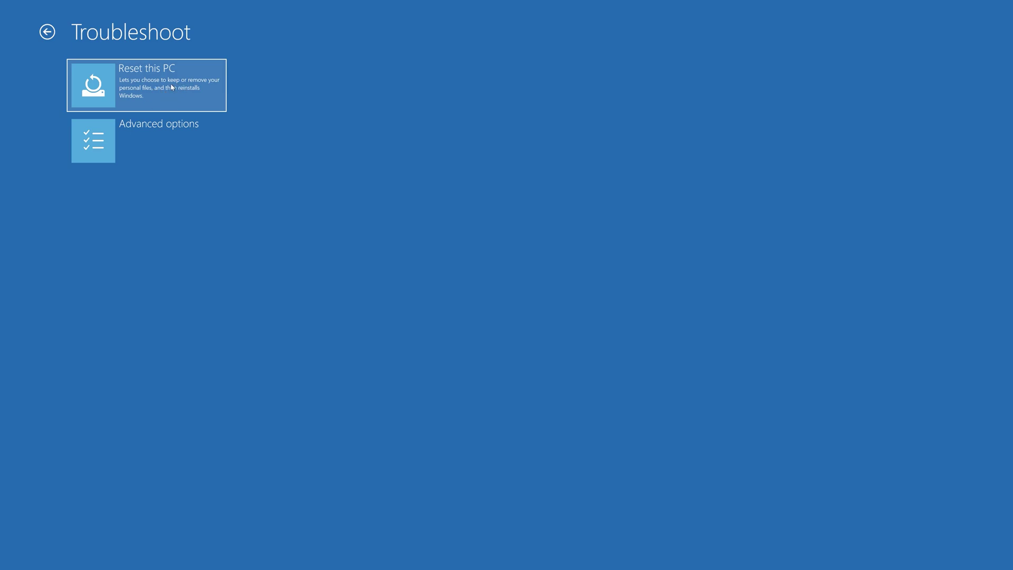
{"action": "left_click", "coordinate": [172, 87]}
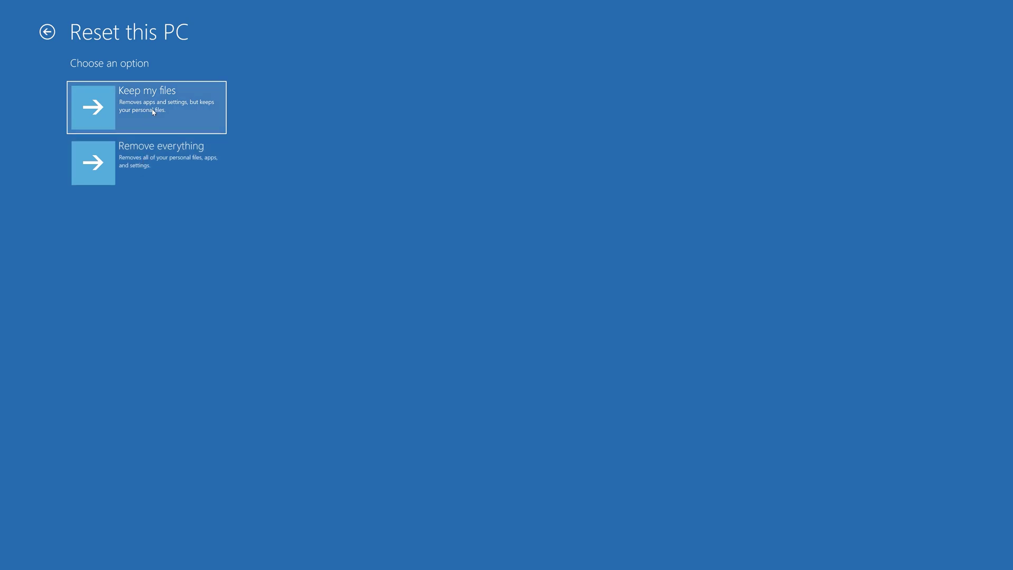
{"action": "left_click", "coordinate": [153, 112]}
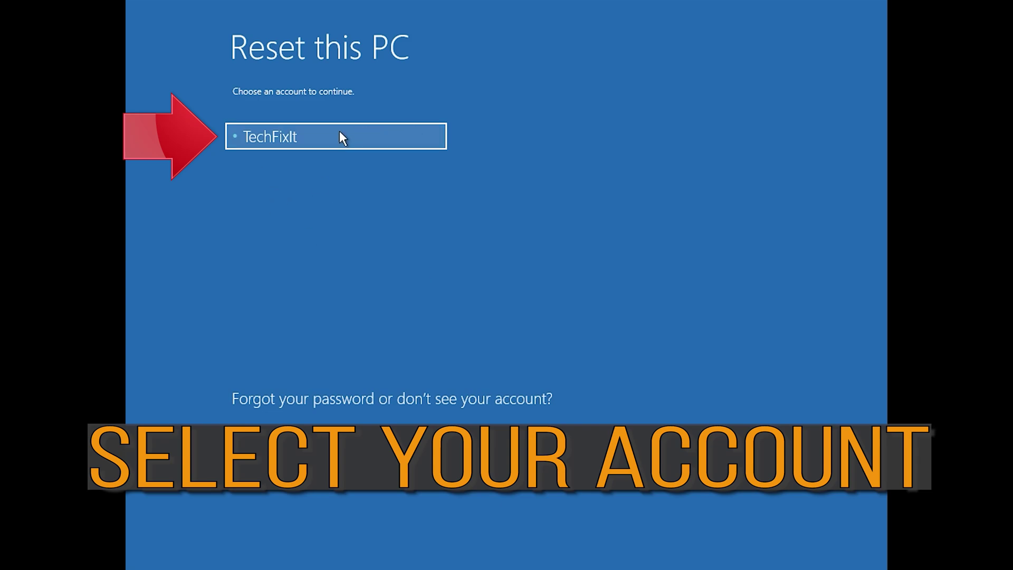
{"action": "left_click", "coordinate": [379, 133]}
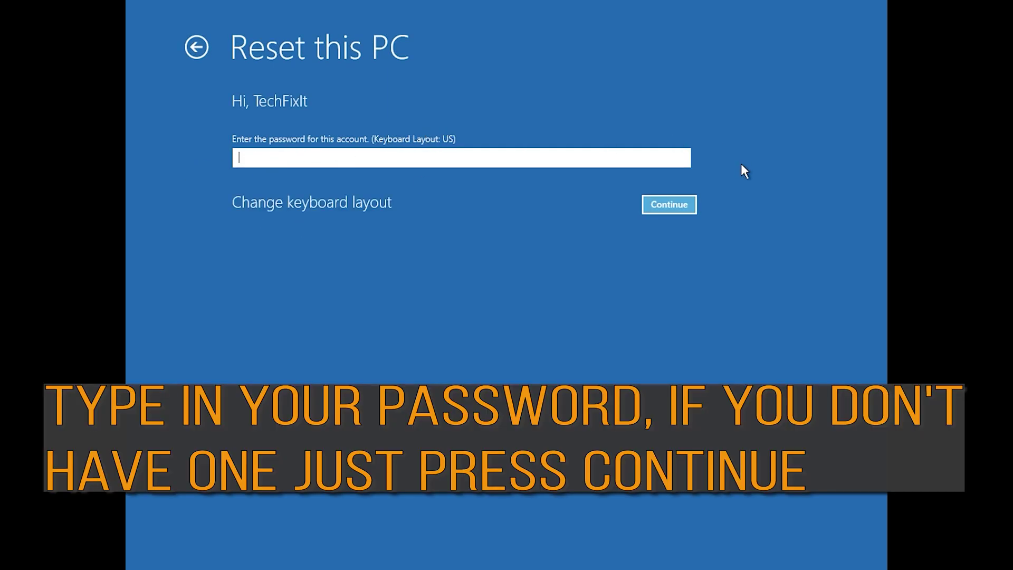
{"action": "left_click", "coordinate": [658, 210]}
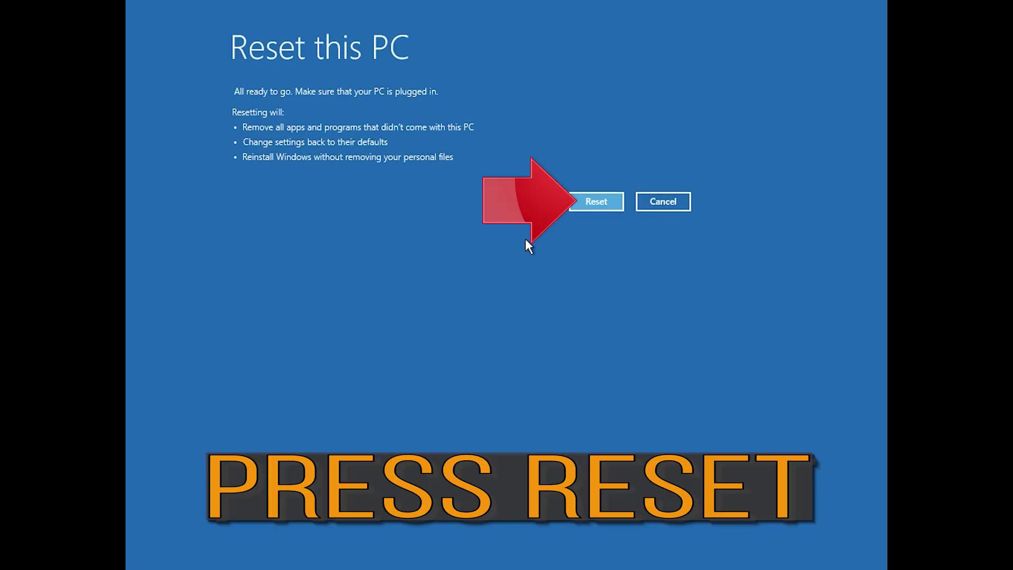
{"action": "left_click", "coordinate": [602, 204]}
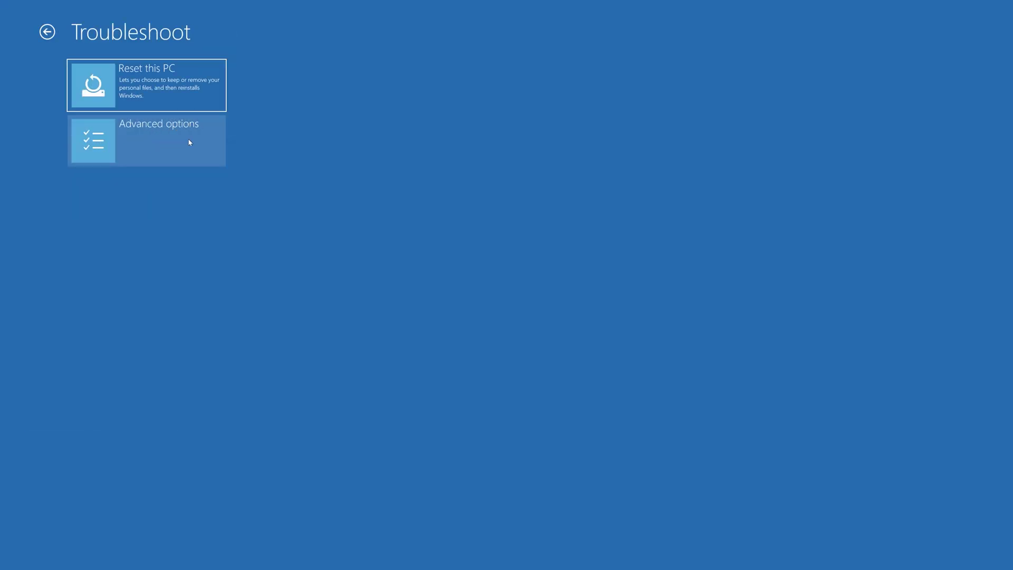
Step: Open the recovery Command Prompt from the advanced troubleshooting options with the listed account
{"action": "left_click", "coordinate": [163, 146]}
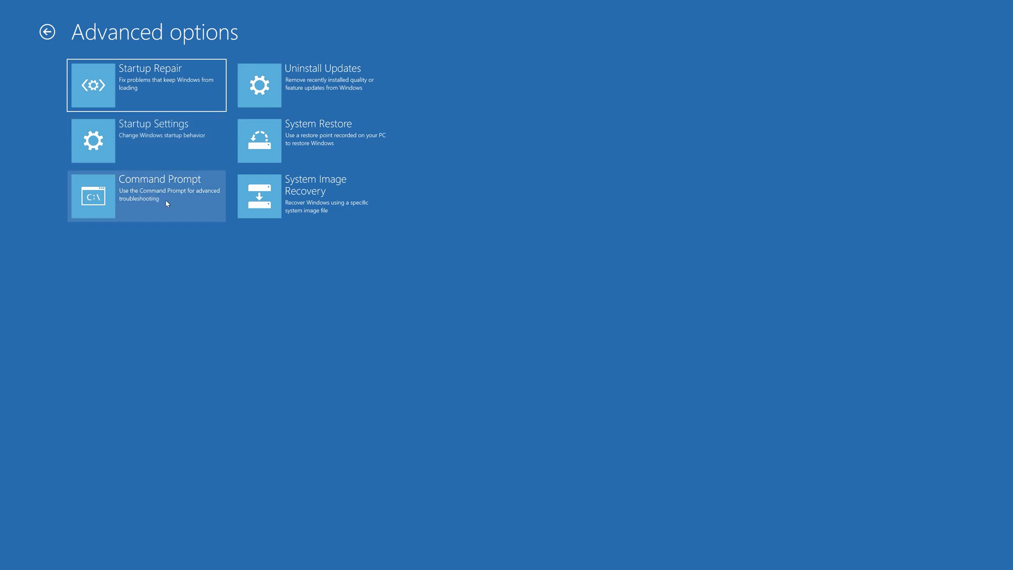
{"action": "left_click", "coordinate": [191, 202]}
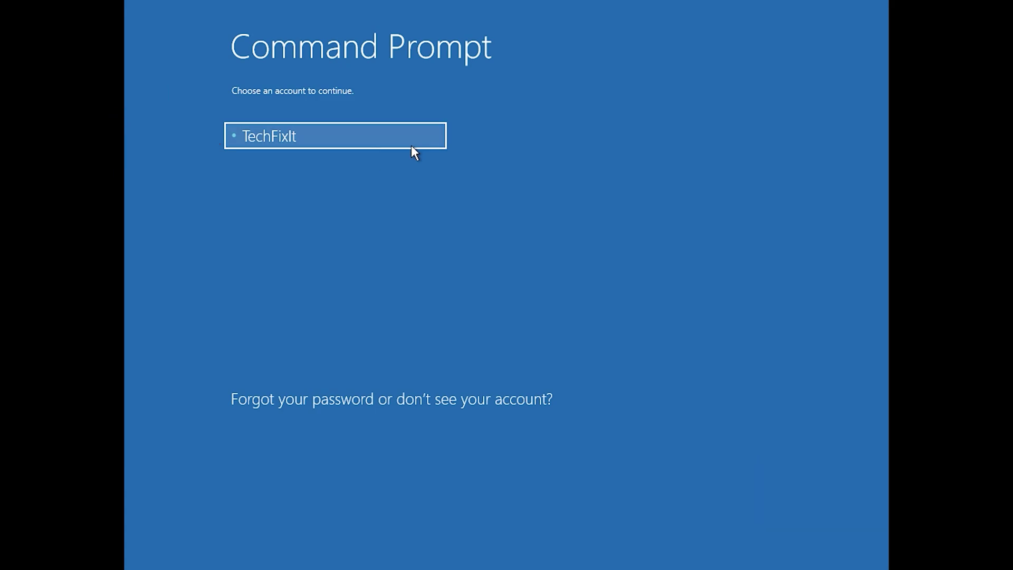
{"action": "left_click", "coordinate": [407, 145]}
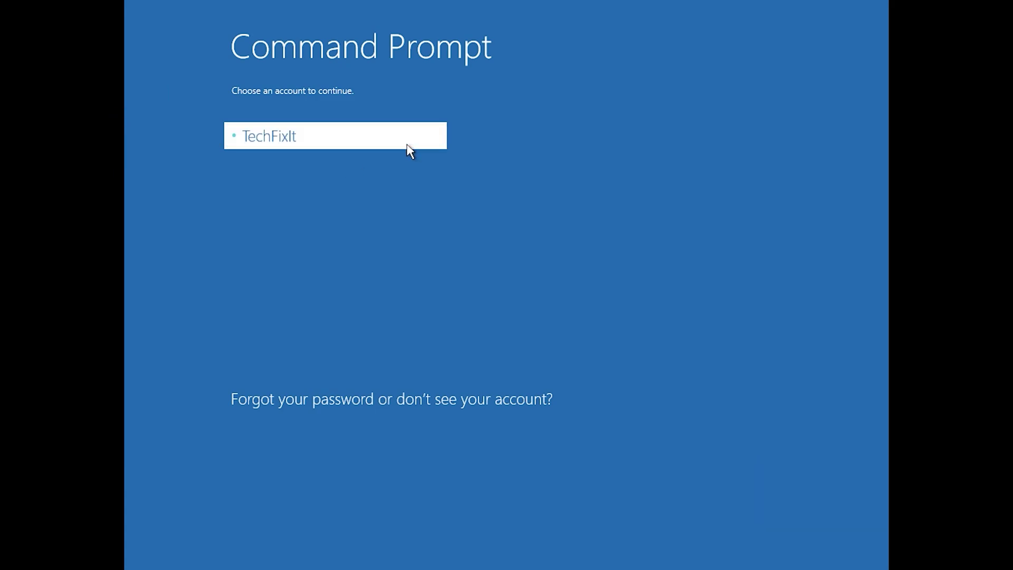
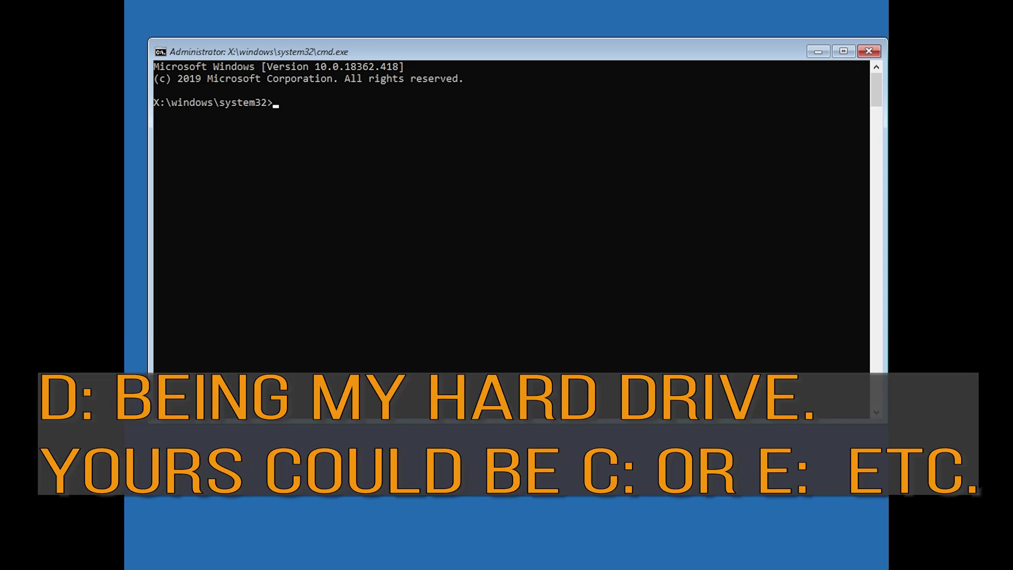
Step: Check and repair the C: drive with chkdsk /f c: and exit the command prompt
{"action": "type", "text": "chkdsk"}
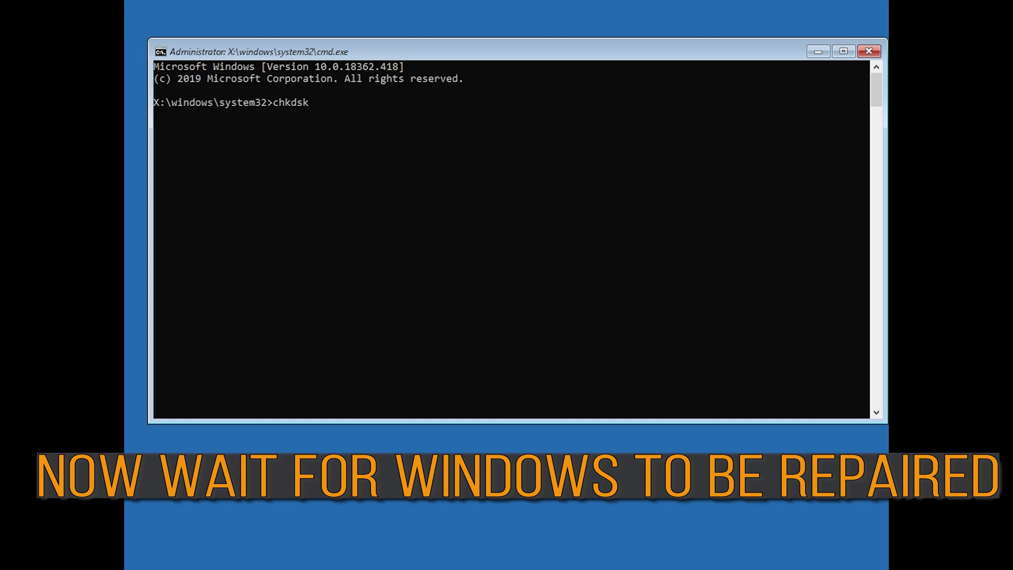
{"action": "type", "text": "/f c:"}
{"action": "key", "text": "Return"}
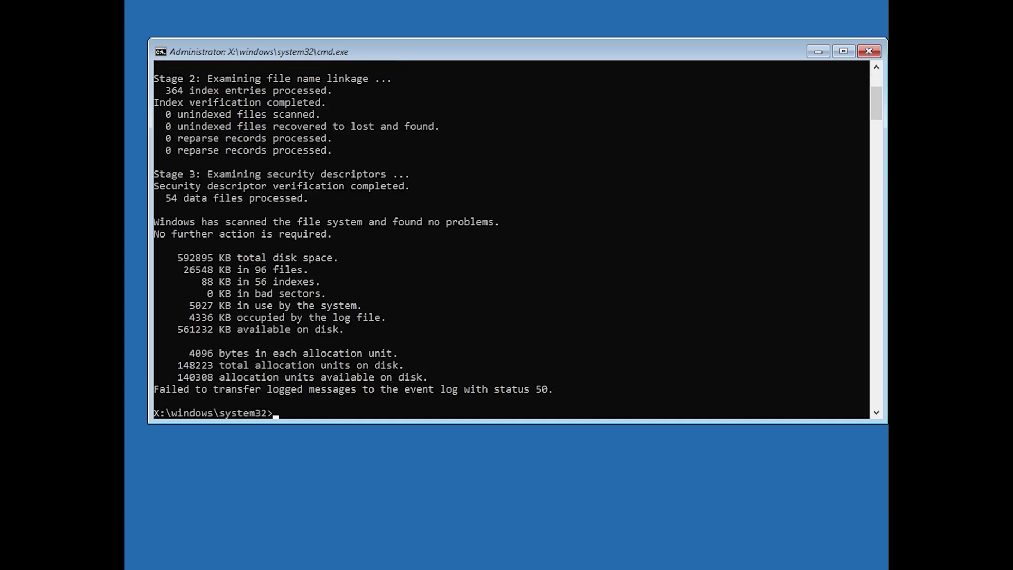
{"action": "type", "text": "exit"}
{"action": "key", "text": "Return"}
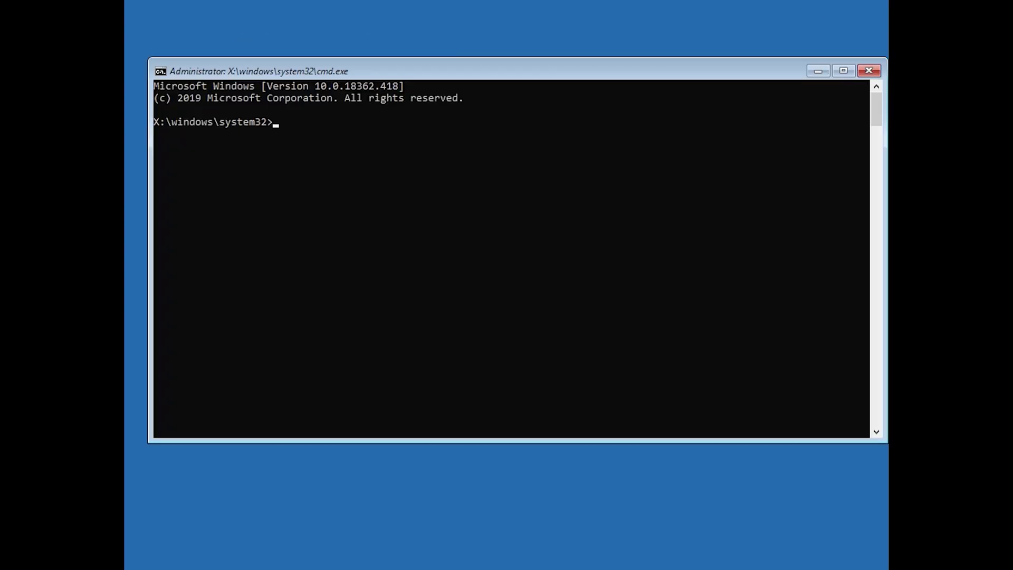
Step: Check and repair the D: hard drive with chkdsk /f d: and exit the command prompt
{"action": "type", "text": "chkdsk"}
{"action": "key", "text": "Escape"}
{"action": "type", "text": "chkdsk /f d:"}
{"action": "key", "text": "Return"}
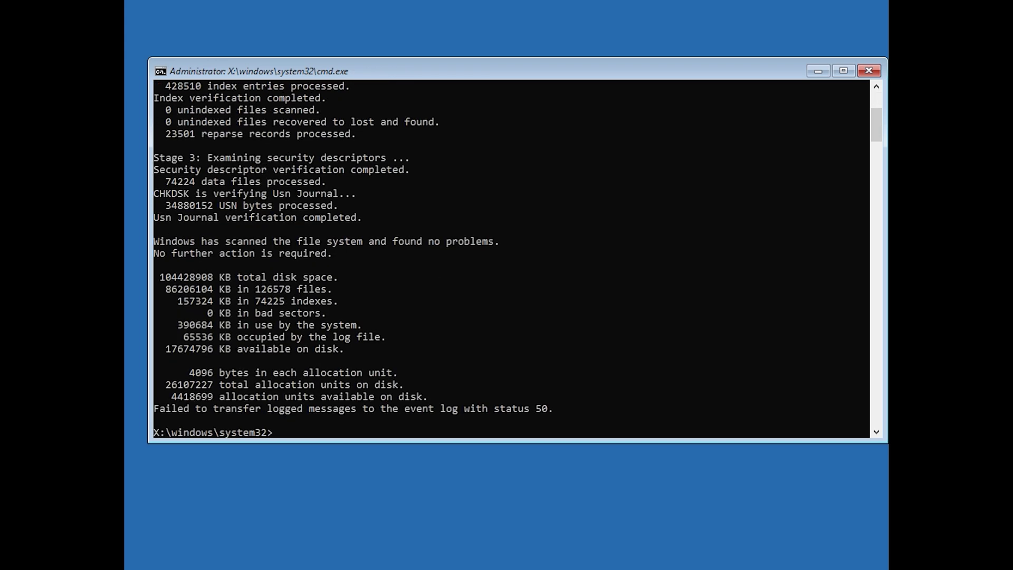
{"action": "type", "text": "exit"}
{"action": "key", "text": "Return"}
{"action": "key", "text": "Return"}
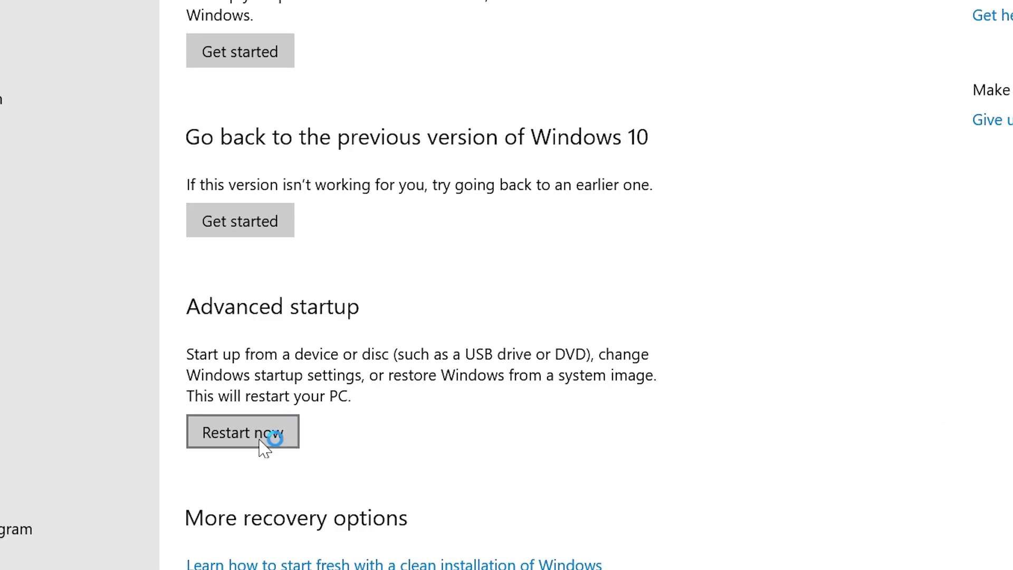
Step: Restart the PC into Advanced startup from the Windows recovery settings
{"action": "left_click", "coordinate": [259, 436]}
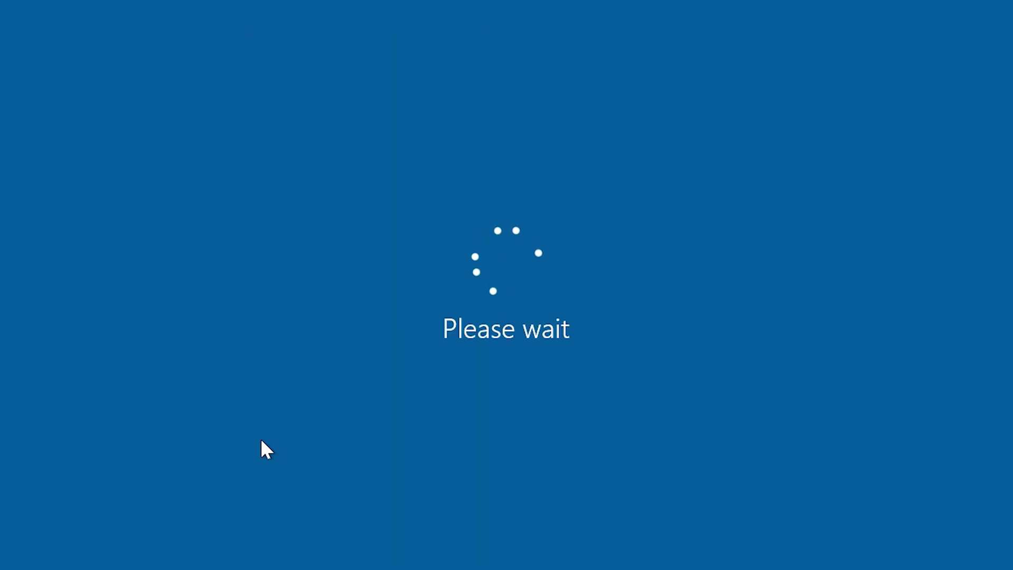